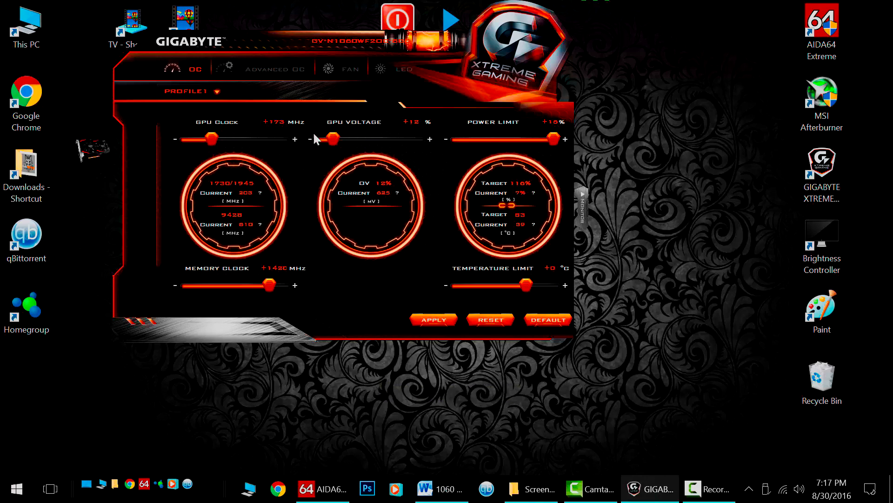
Preview the Silent fan preset, select Turbo instead, and switch 3D Active Fan on
left_click(400, 70)
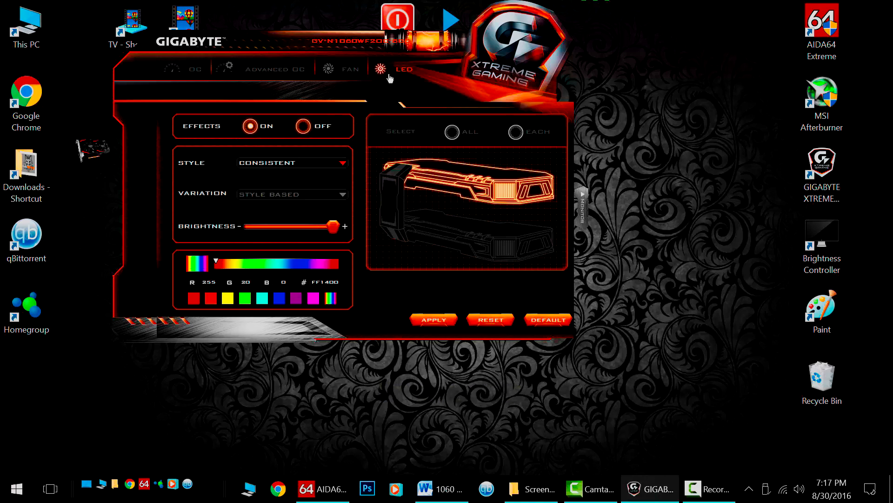
left_click(347, 69)
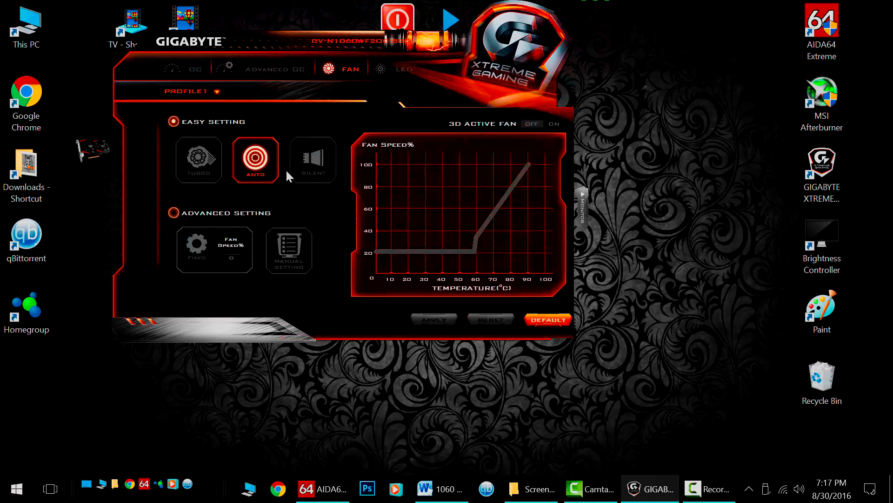
left_click(319, 168)
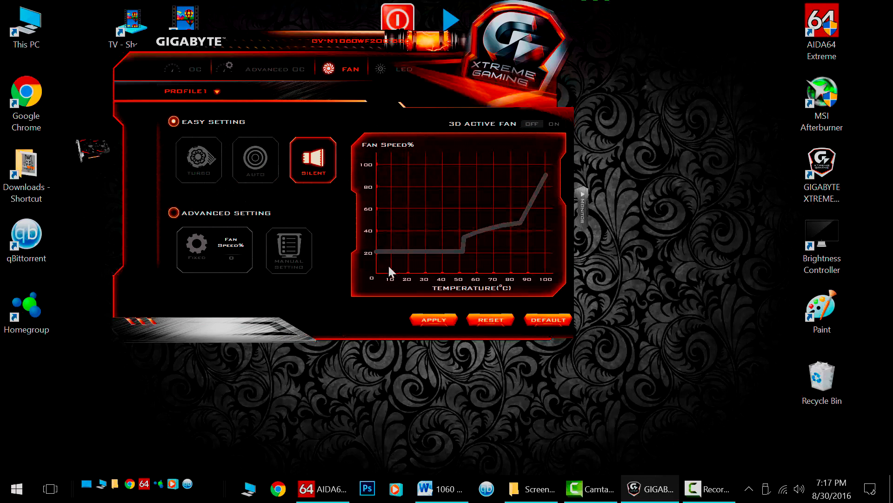
left_click(213, 167)
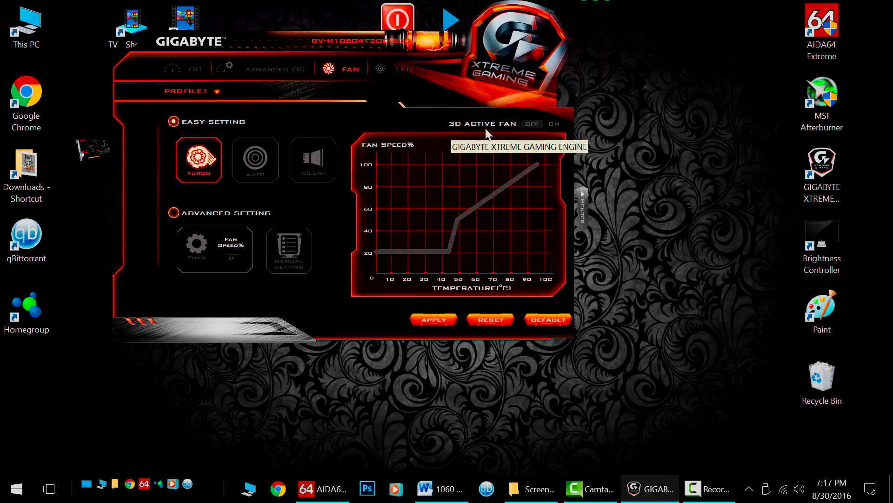
left_click(534, 127)
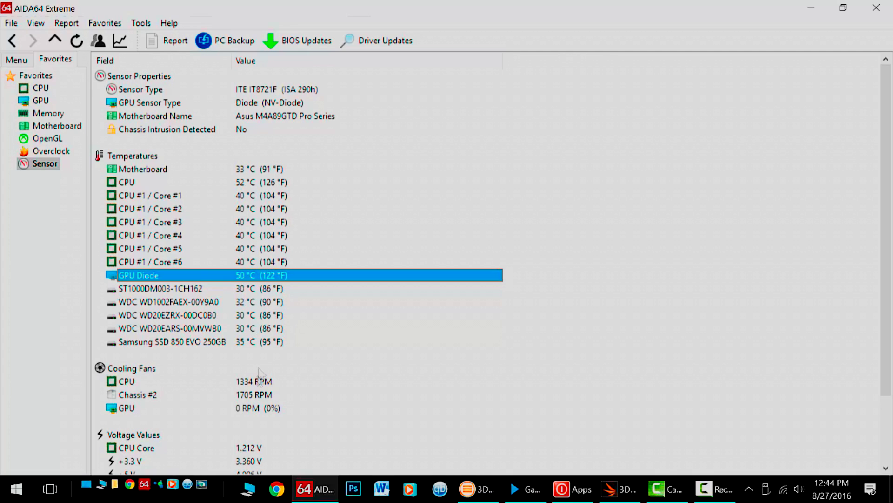
In AIDA64 Extreme, examine the GPU fan speed and the GPU diode temperature in the sensor list
left_click(243, 409)
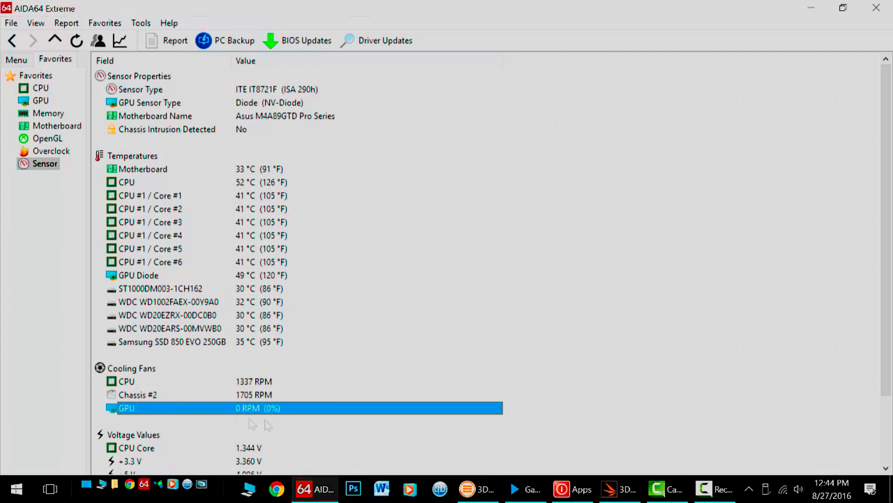
left_click(258, 277)
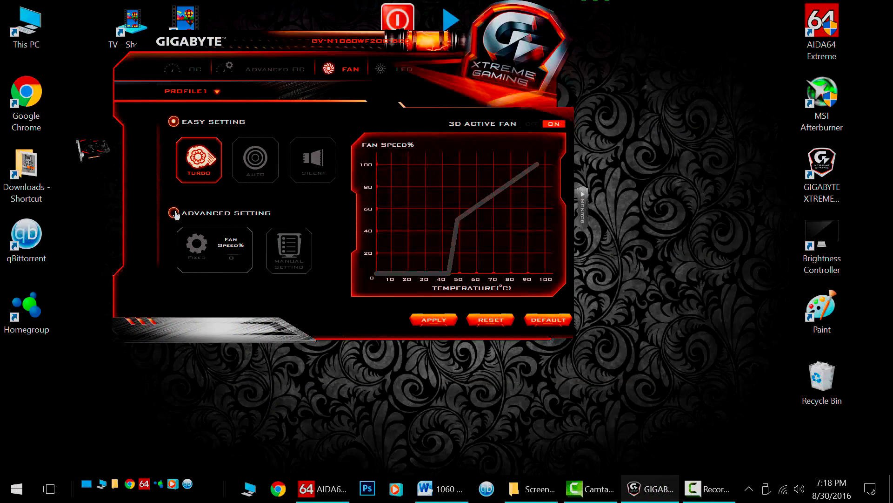
In the Gigabyte Xtreme Gaming Engine, use manual fan control and raise the two middle curve points to about 35% and 78%
left_click(174, 213)
left_click(305, 276)
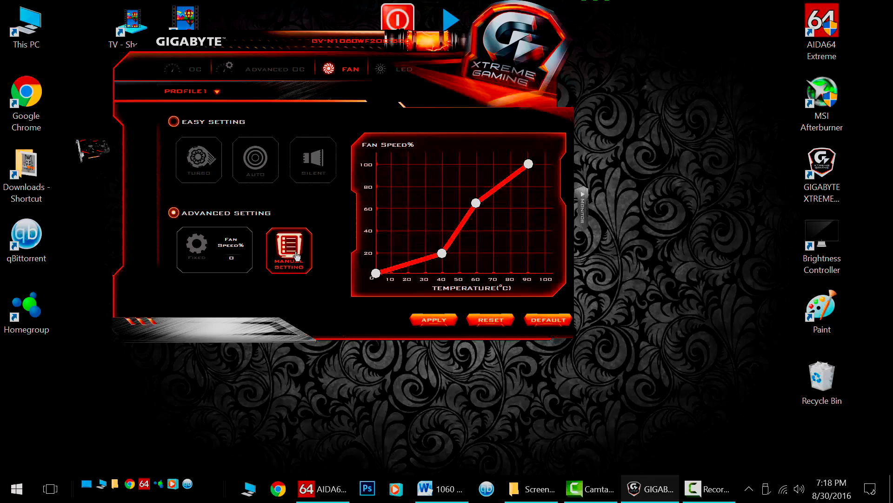
left_click_drag(441, 255, 444, 236)
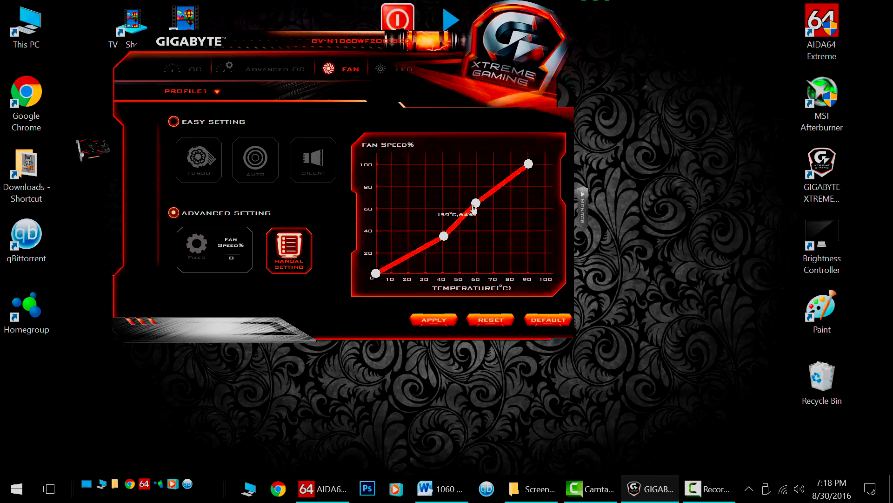
left_click_drag(475, 203, 481, 189)
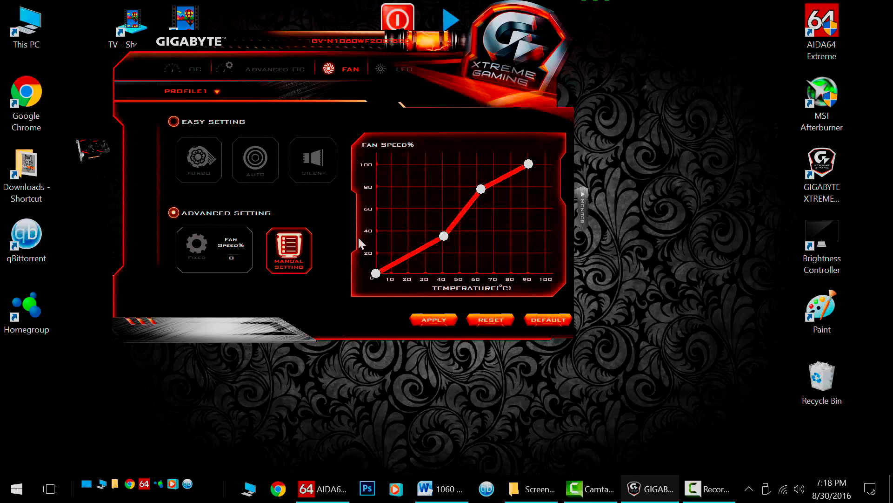
Try Eco Mode in the advanced overclocking settings, comparing its clock curve with Gaming Mode, and return to Gaming Mode
left_click(261, 72)
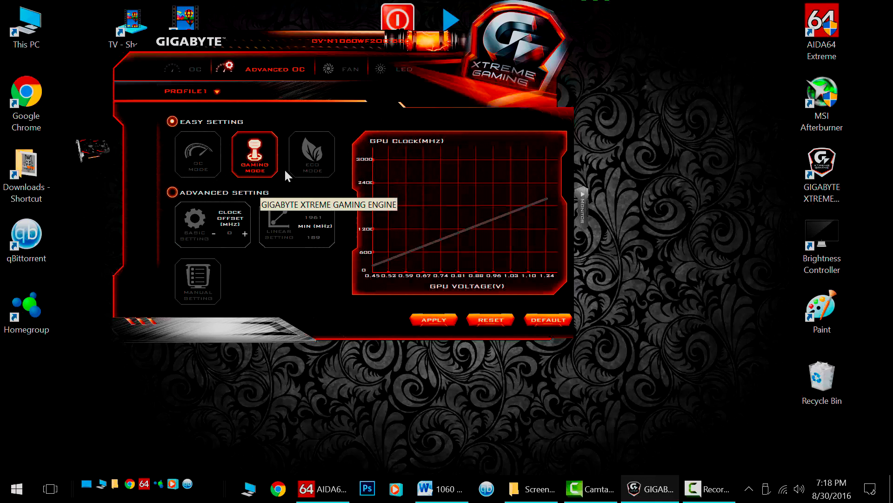
left_click(310, 164)
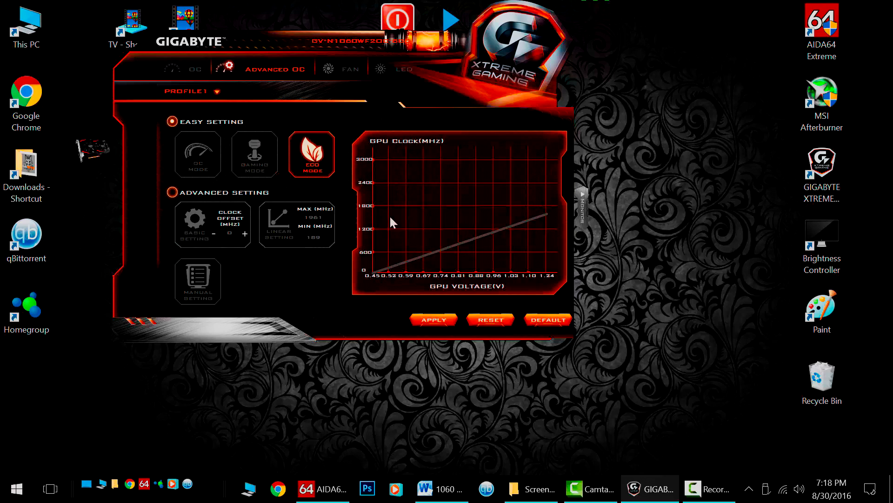
left_click(260, 159)
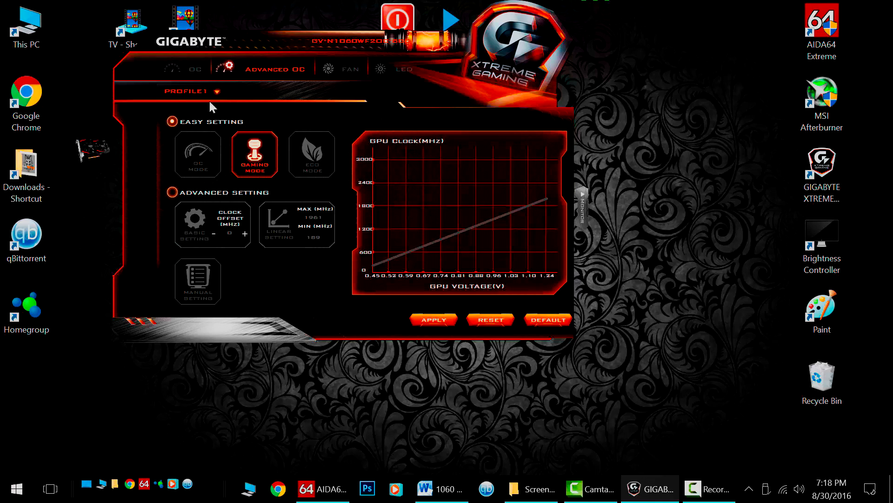
In the basic overclocking settings, set the temperature limit to -18 °C and toggle the link between the power and temperature targets
left_click(197, 70)
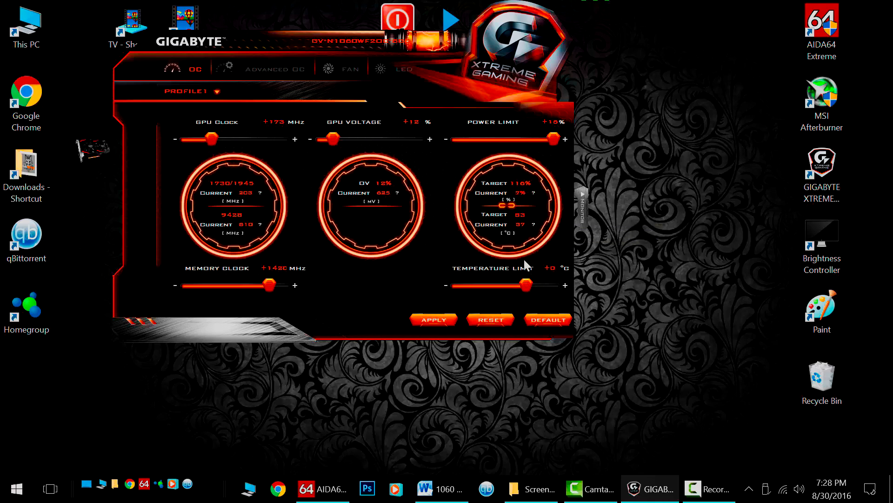
left_click_drag(525, 285, 487, 278)
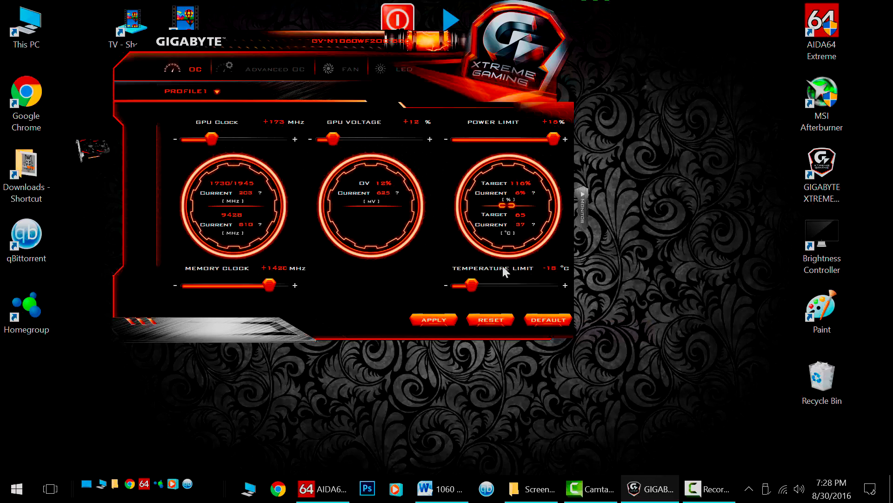
left_click(505, 207)
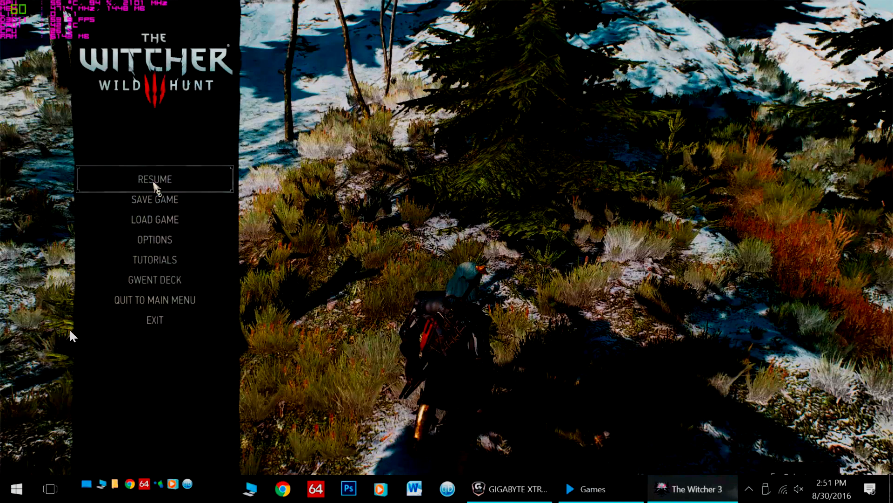
Switch to The Witcher 3, unmute the system sound and resume the paused game
key("XF86AudioMute")
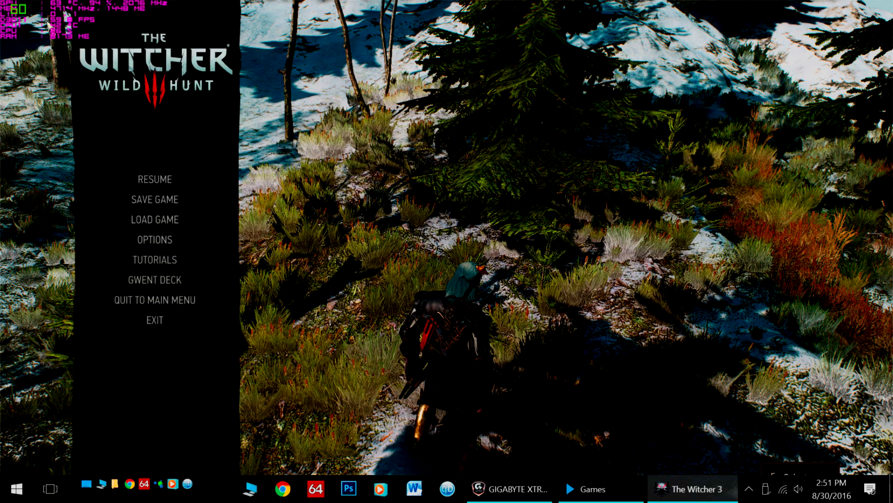
key("Escape")
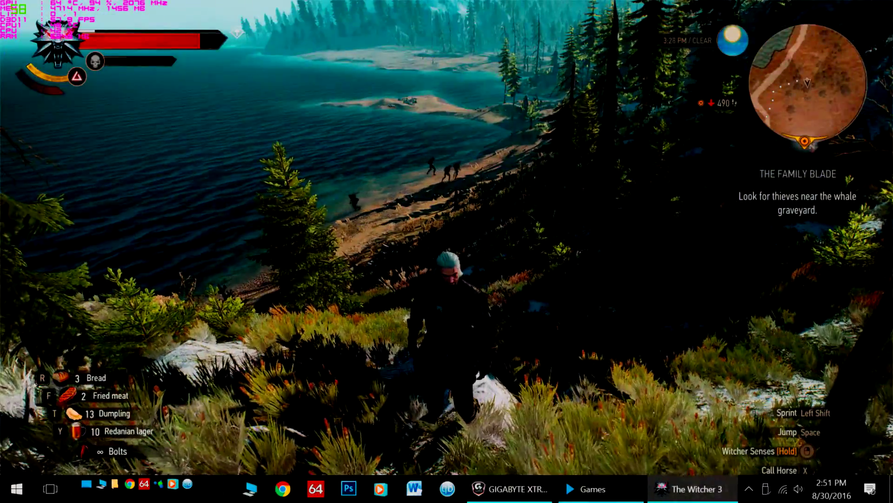
Run Geralt down the grassy slope to the Drowned Dead on the beach
key("w")
key("w")
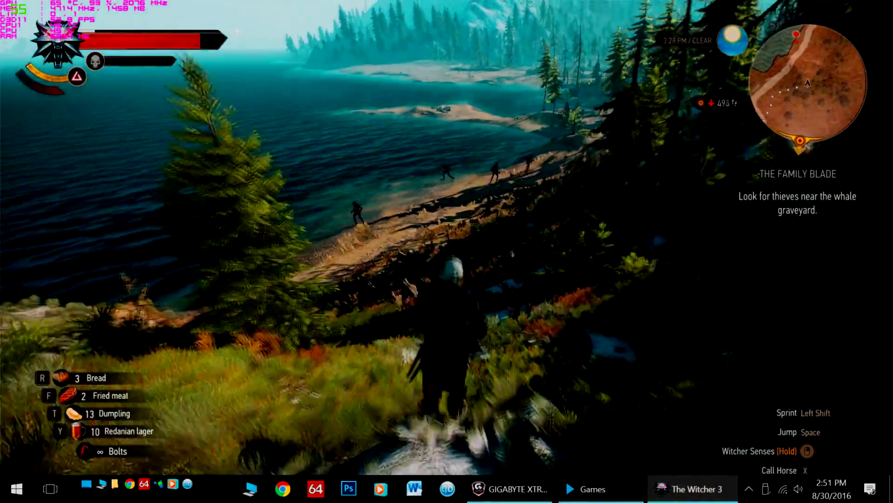
key("w")
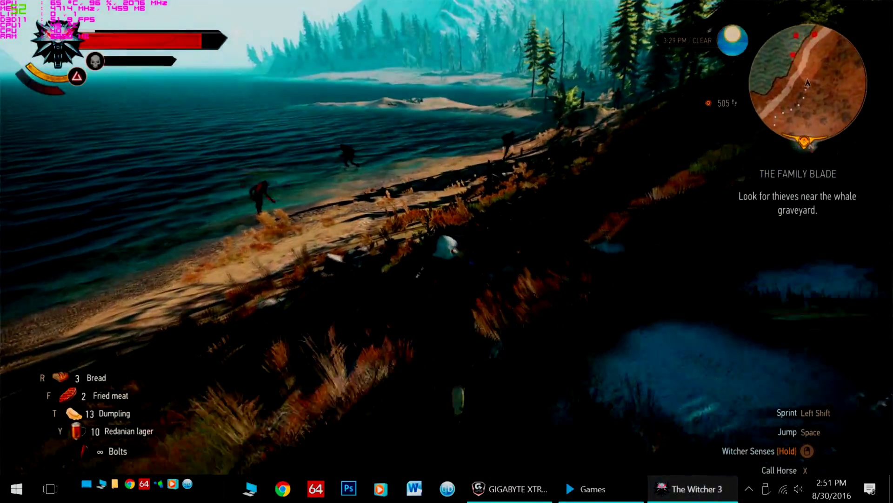
key("w")
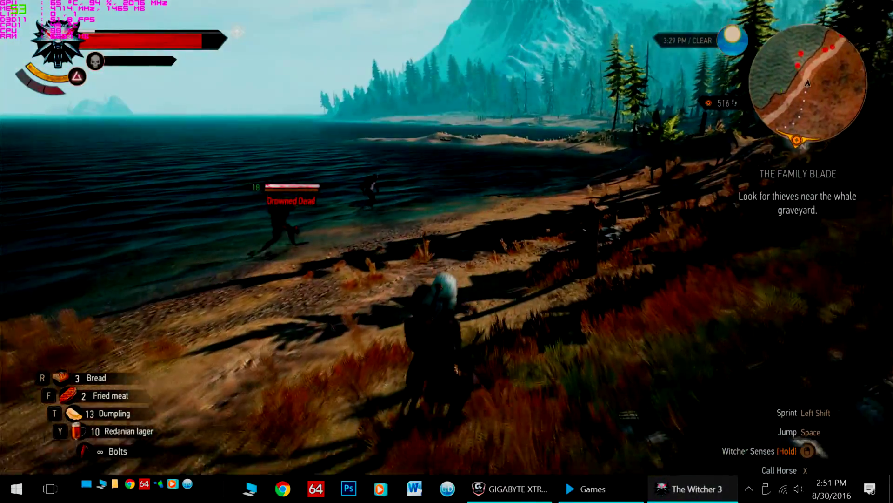
Fight the Drowned Dead on the beach with the silver sword, dodging, casting the fire sign and eating fried meat
key("alt")
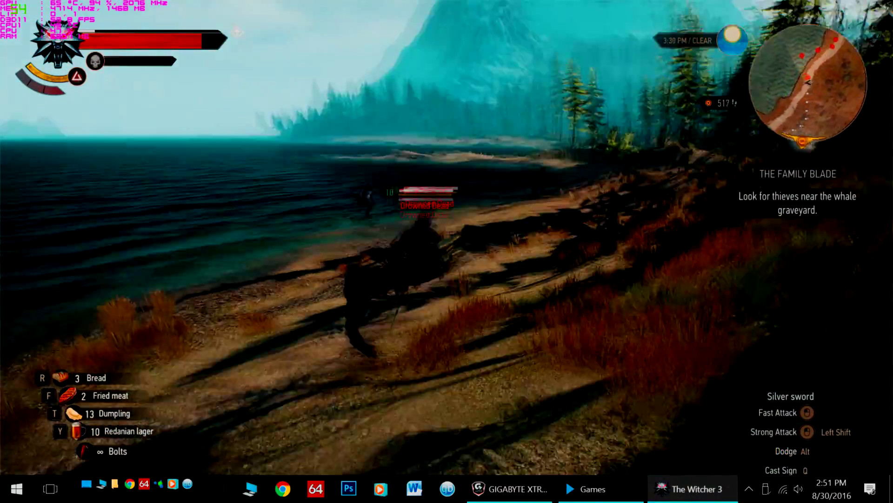
key("q")
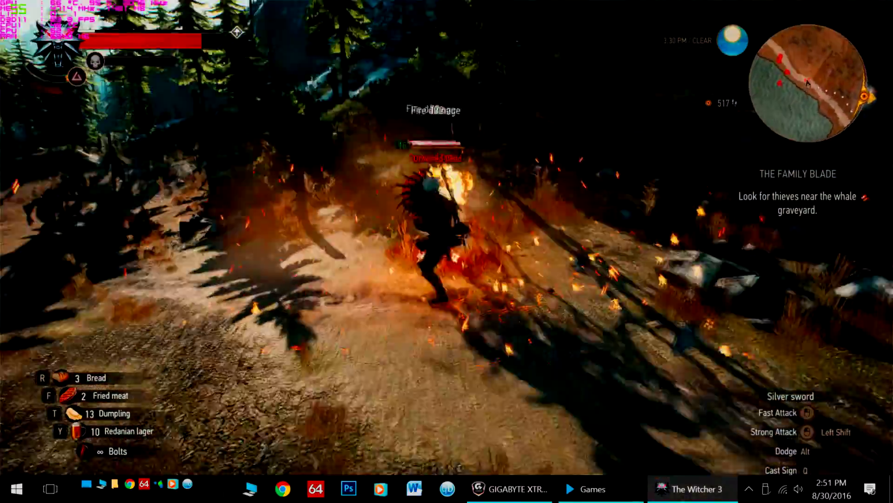
left_click(447, 252)
left_click(446, 252)
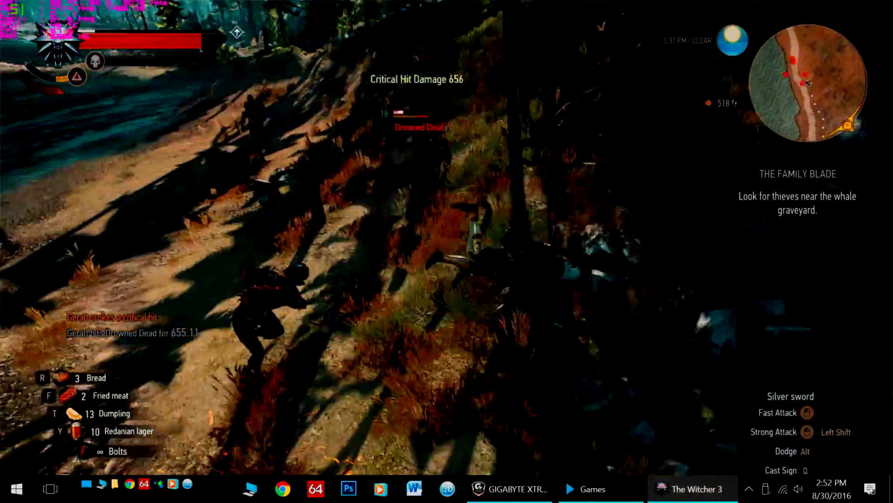
key("alt")
left_click(447, 251)
left_click(446, 252)
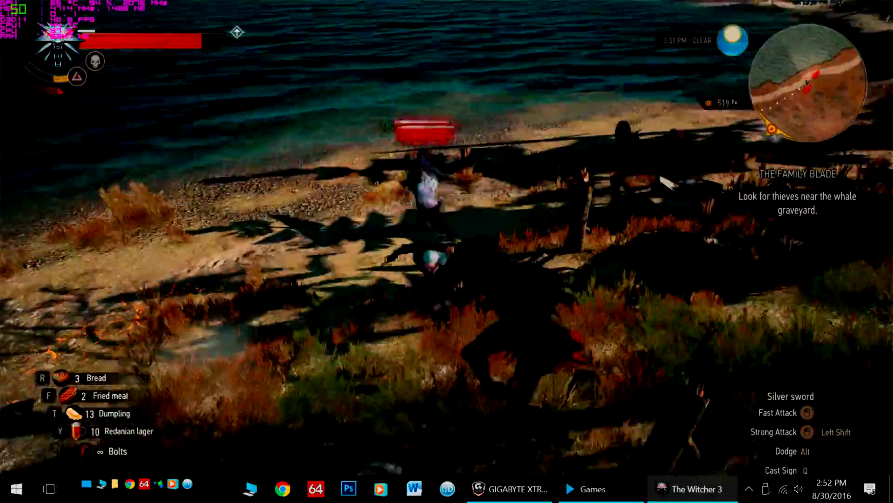
left_click(447, 252)
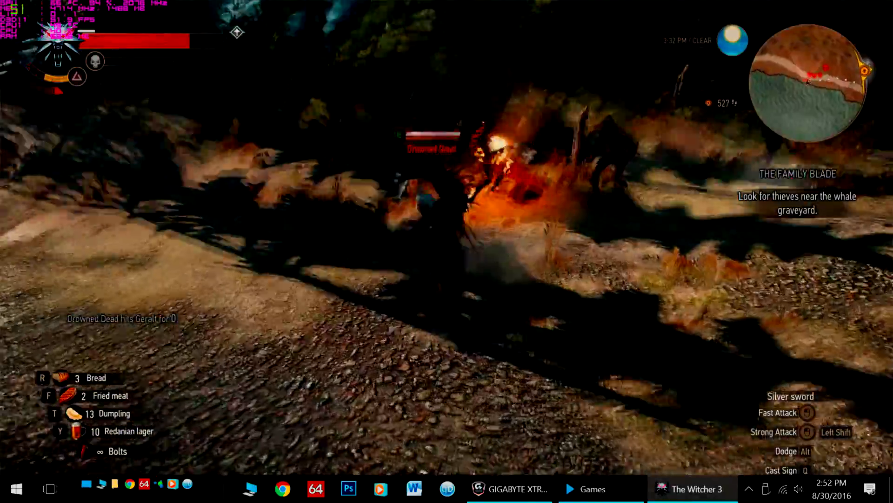
left_click(446, 252)
left_click(447, 252)
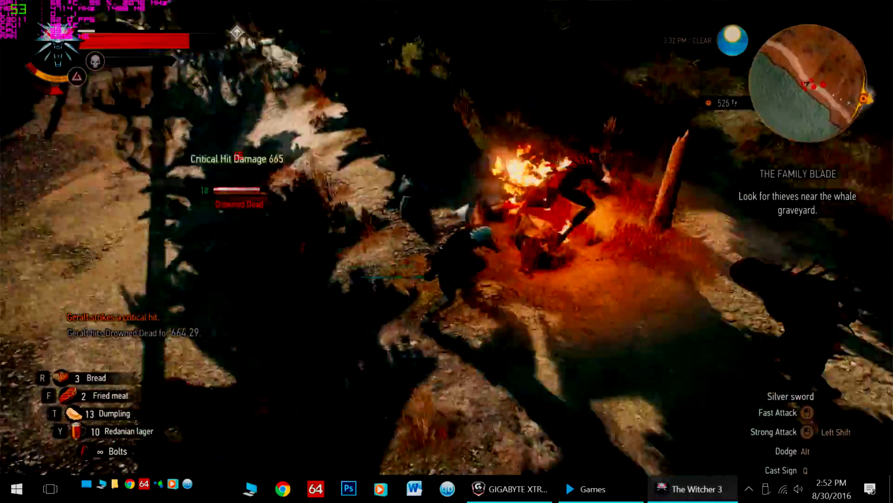
left_click(447, 251)
key("alt")
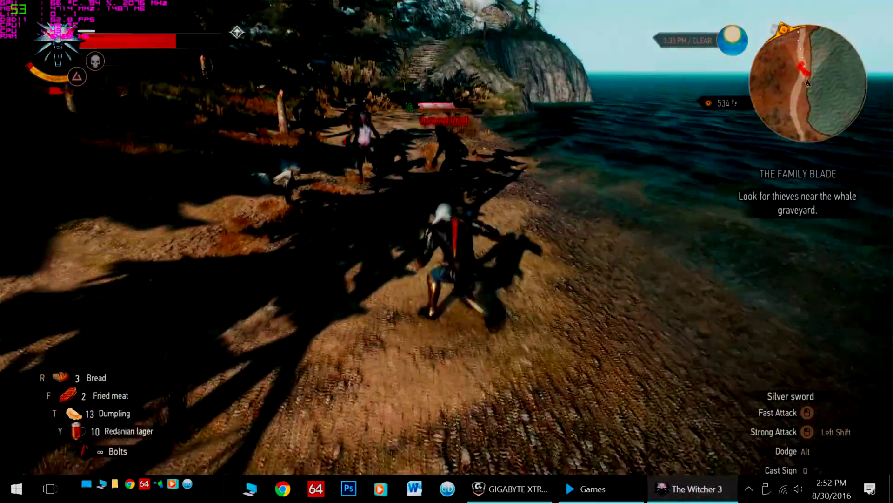
key("space")
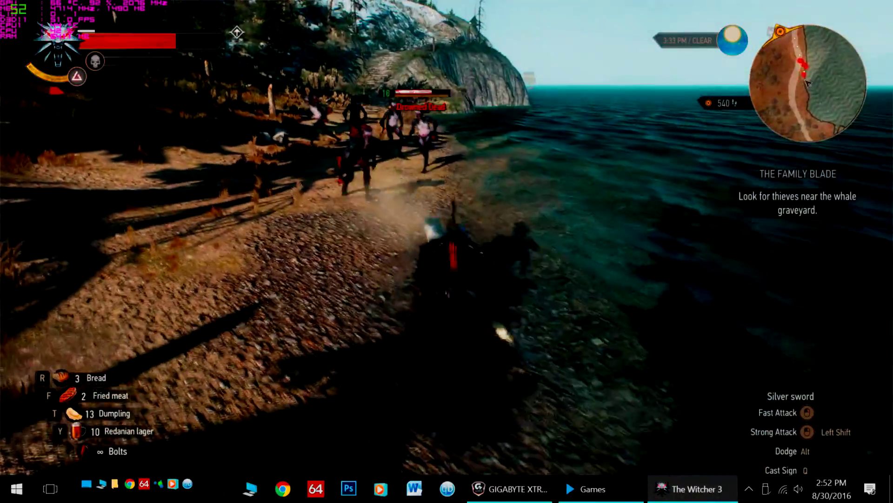
left_click(447, 251)
left_click(447, 252)
left_click(446, 252)
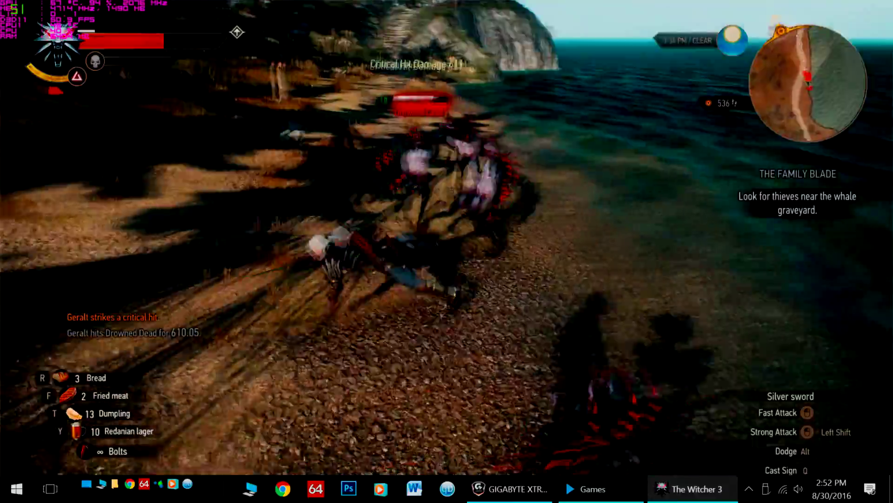
key("alt")
left_click(447, 251)
key("w")
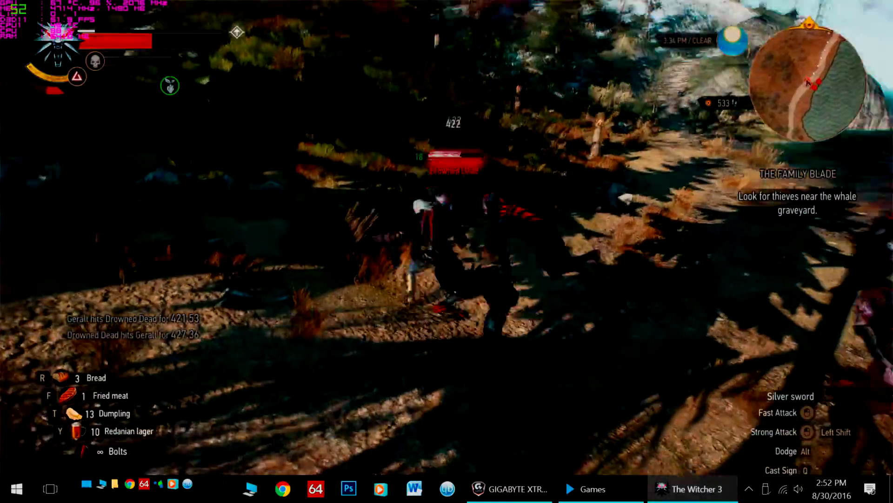
key("f")
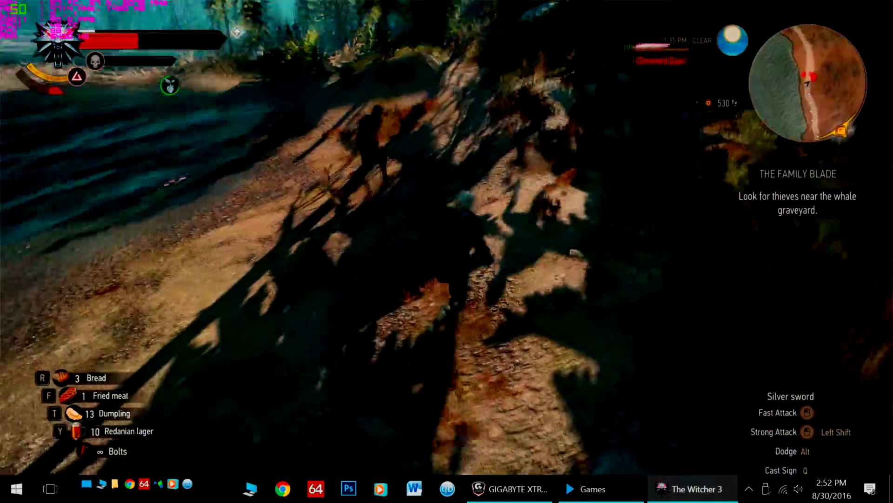
key("q")
left_click(447, 252)
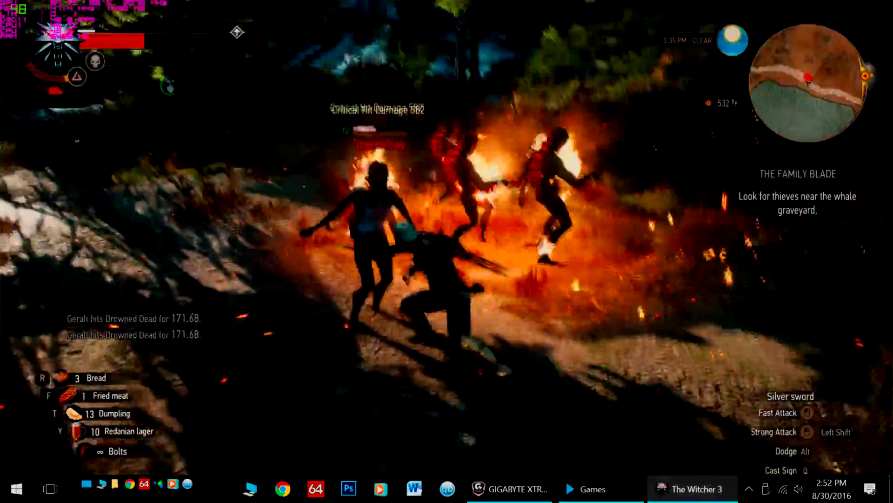
left_click(447, 252)
left_click(446, 251)
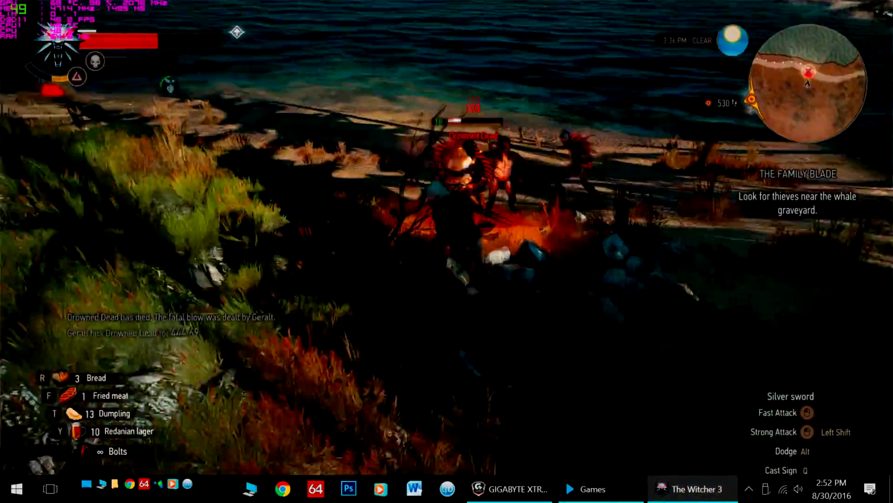
left_click(447, 251)
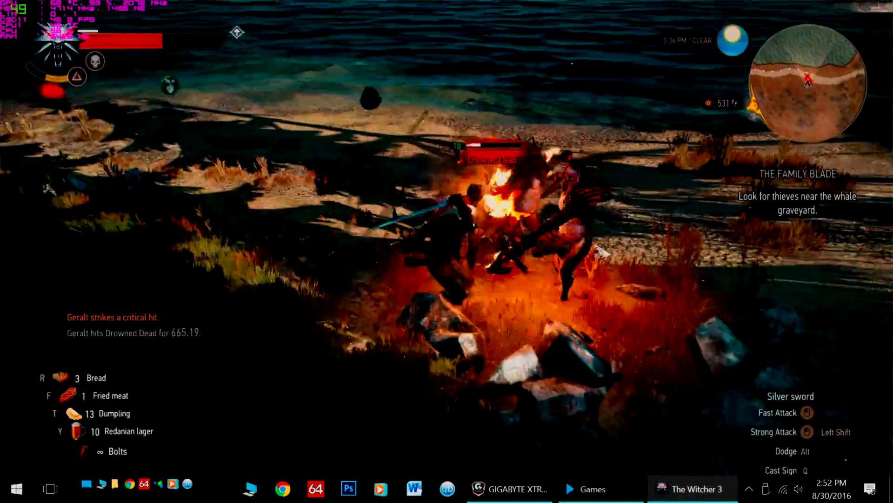
left_click(447, 251)
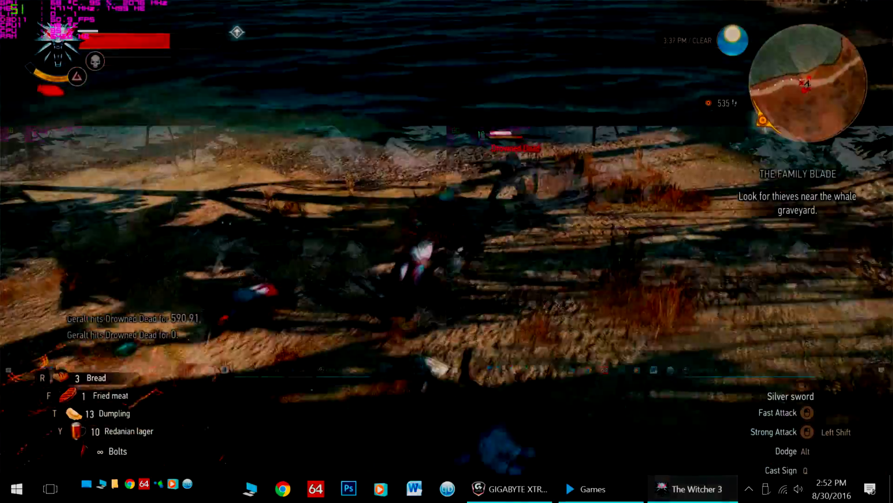